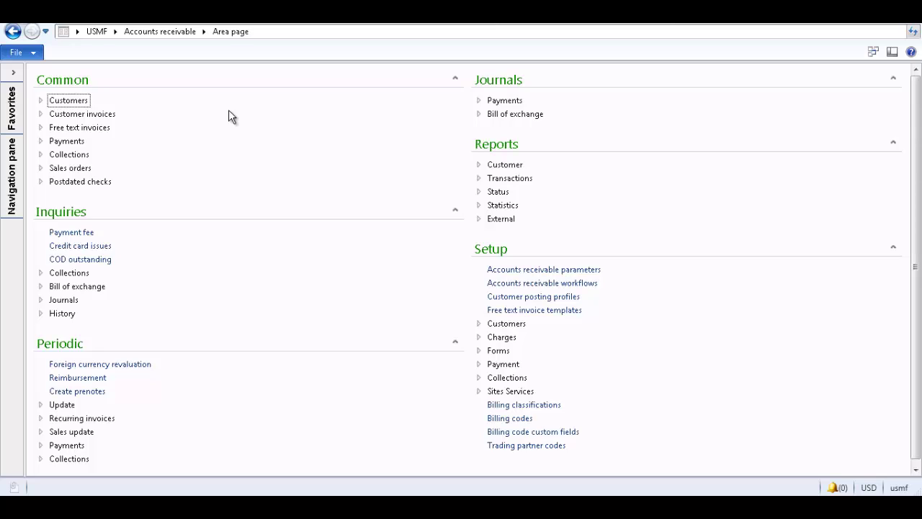
Step: Navigate to Accounts receivable > Reports > Customer and open the Customers report dialog
left_click(115, 32)
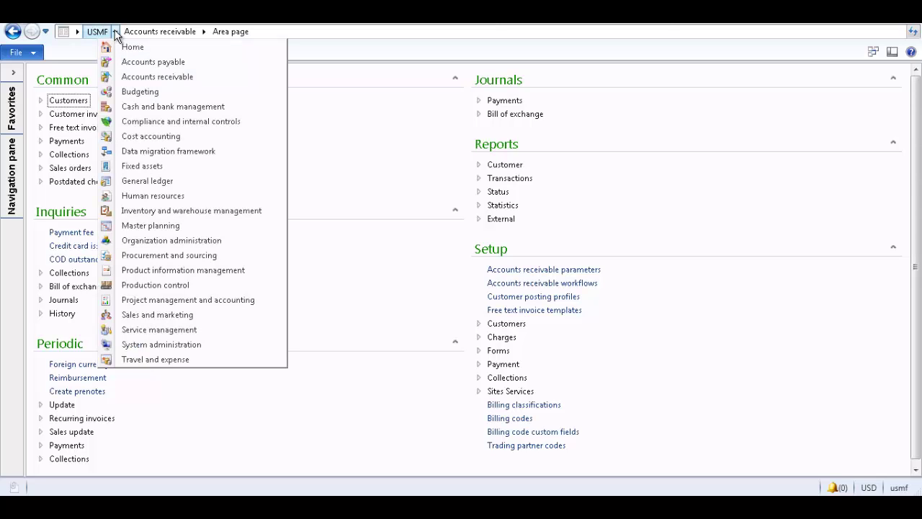
left_click(117, 32)
left_click(201, 33)
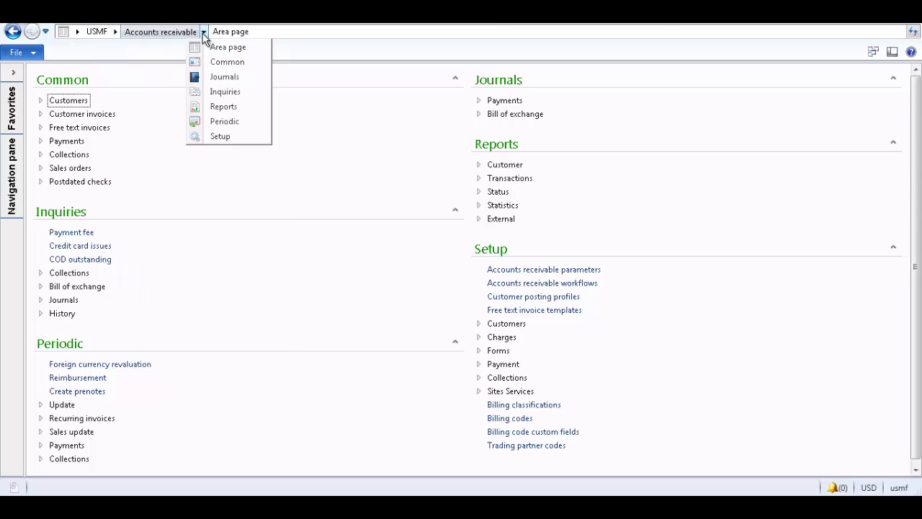
left_click(238, 106)
left_click(248, 33)
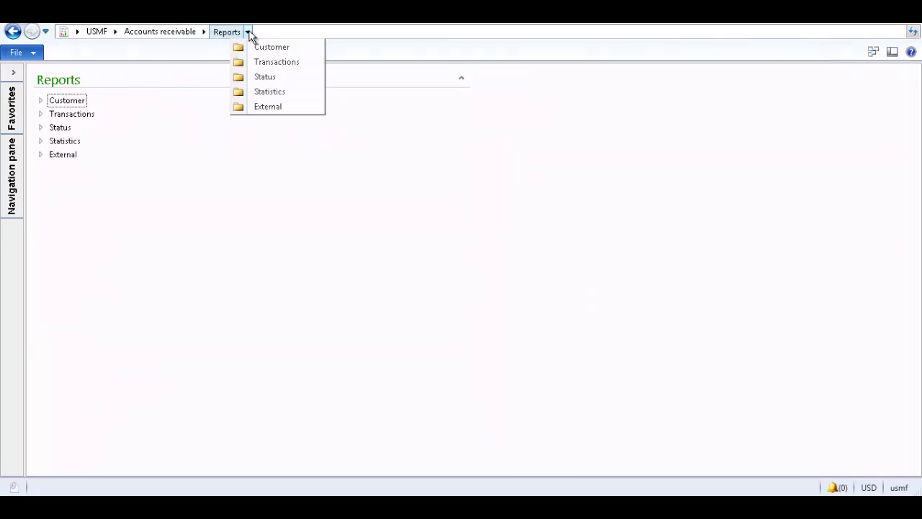
left_click(263, 48)
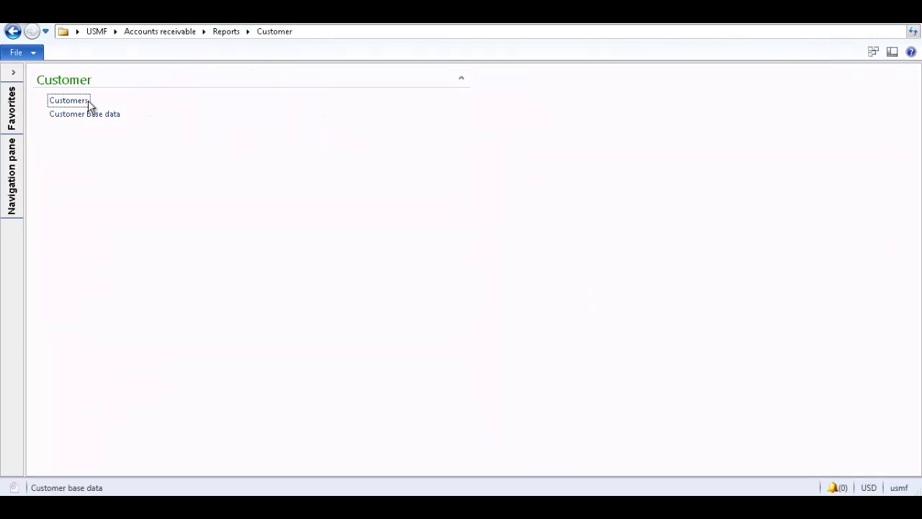
left_click(83, 105)
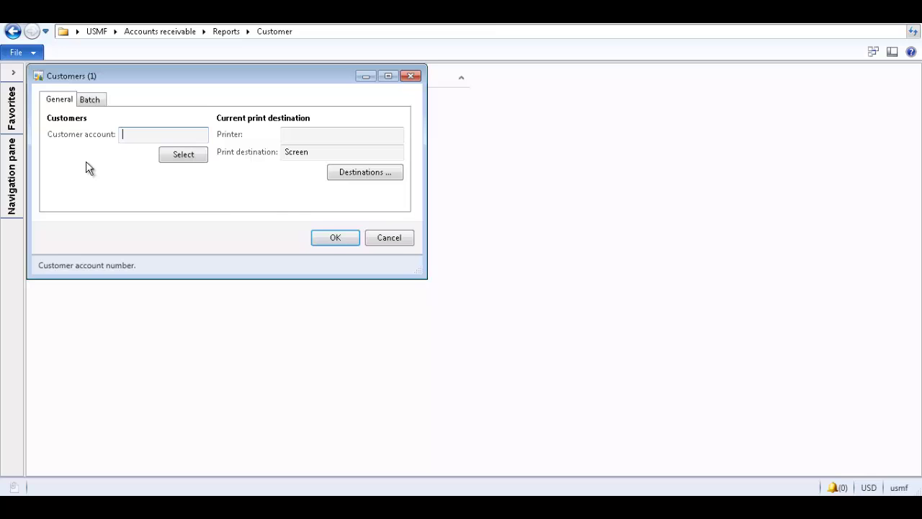
Step: Print the unfiltered Customers report to screen, review its six pages, then close the viewer
left_click(347, 243)
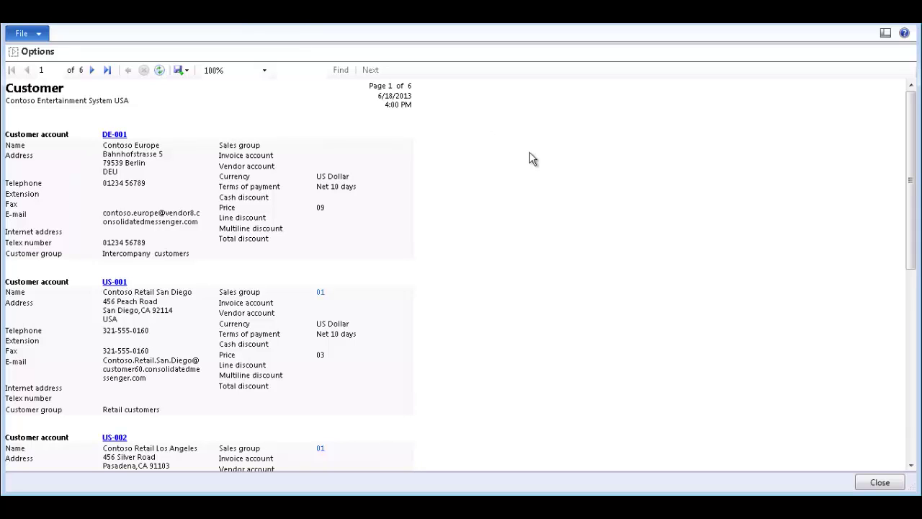
left_click(912, 466)
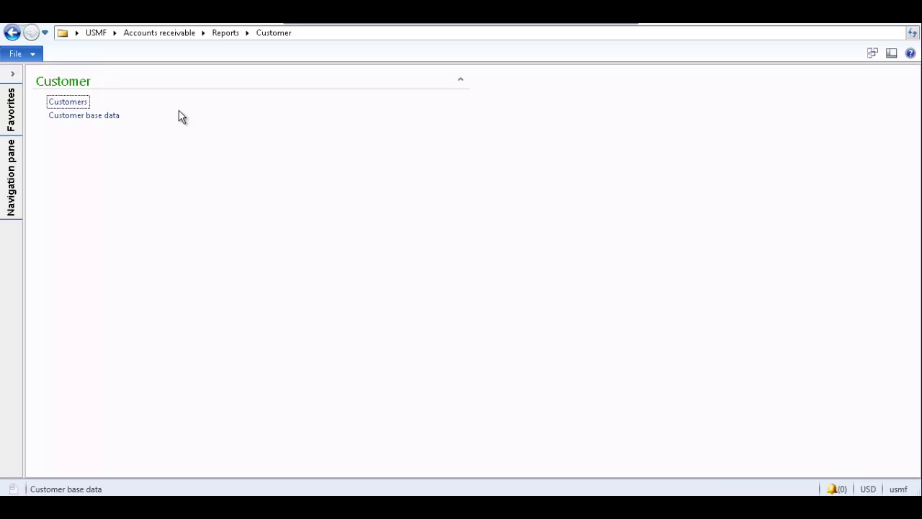
Step: Reopen the Customers report and bring up its CustListReport query criteria
left_click(87, 104)
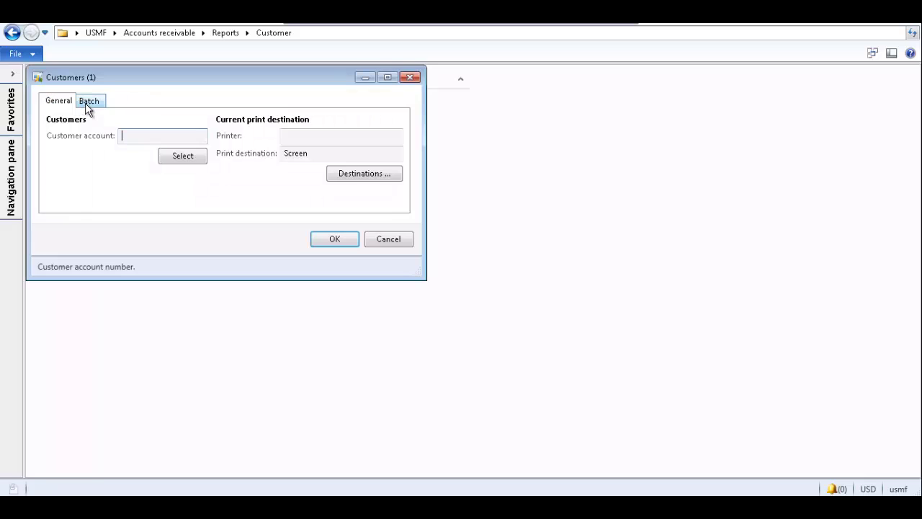
left_click(180, 157)
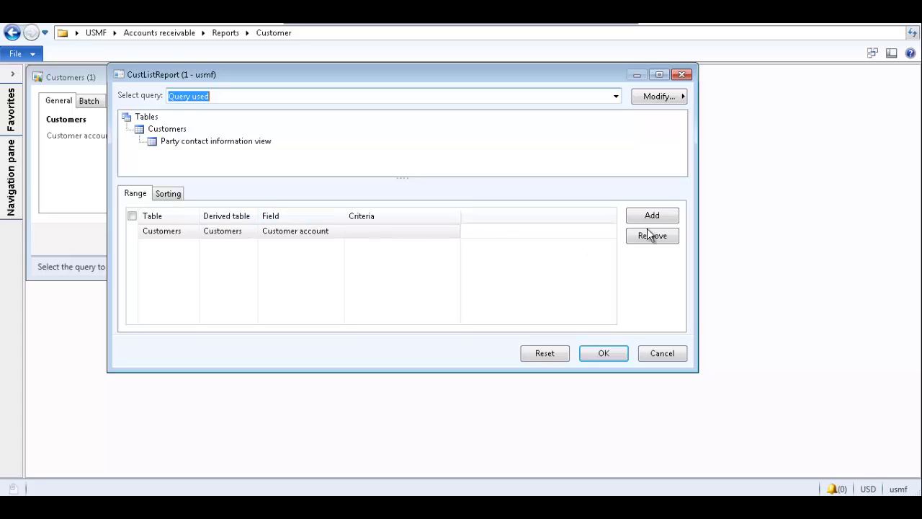
Step: Add a second Customers range row filtering on the Terms of payment field
left_click(671, 217)
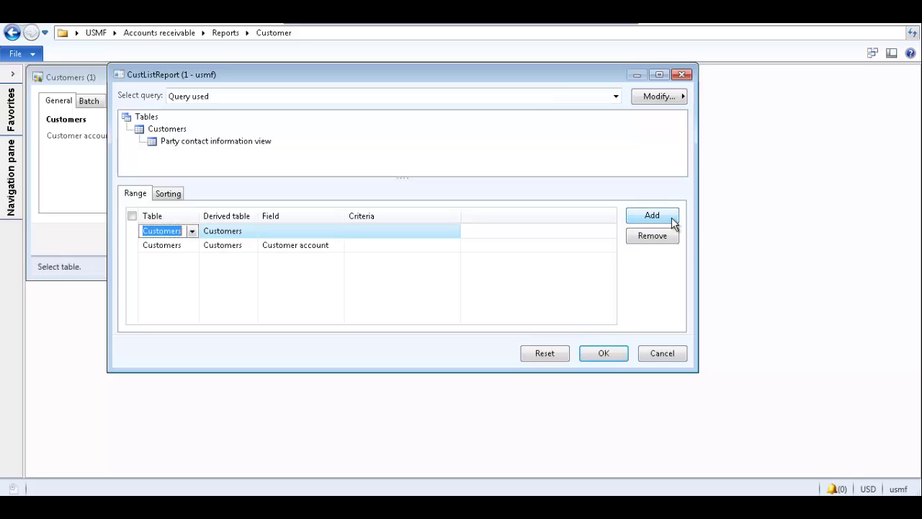
left_click(190, 230)
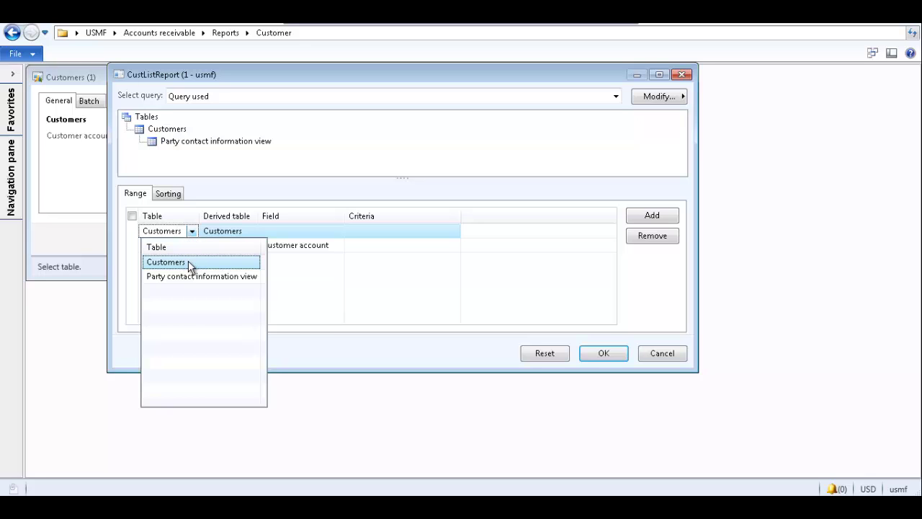
left_click(190, 263)
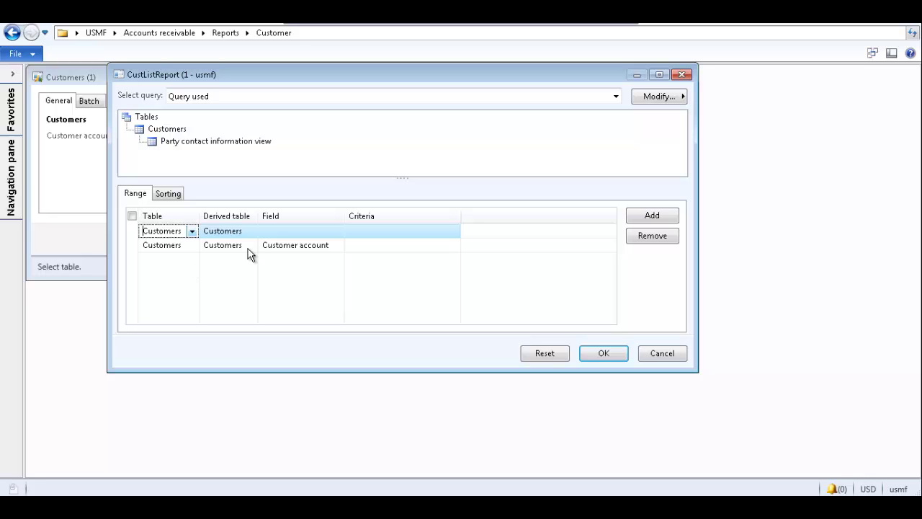
left_click(335, 232)
left_click(337, 231)
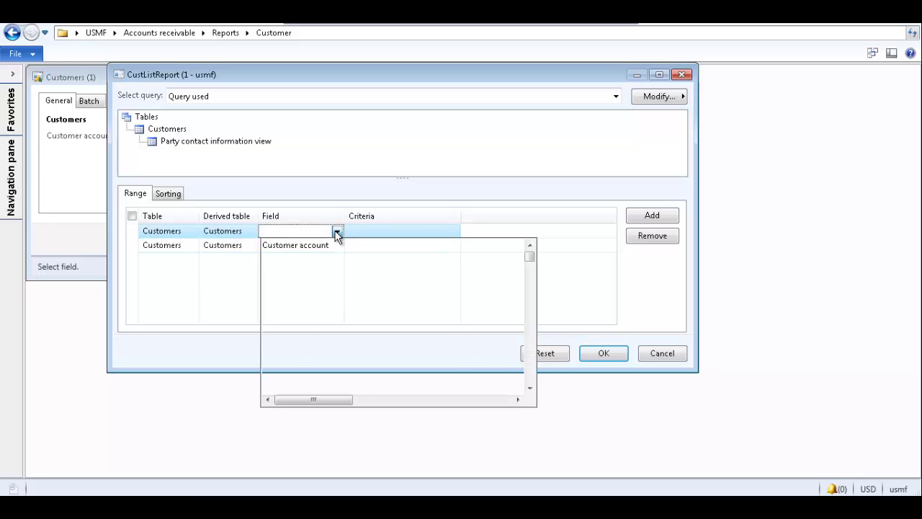
key("t")
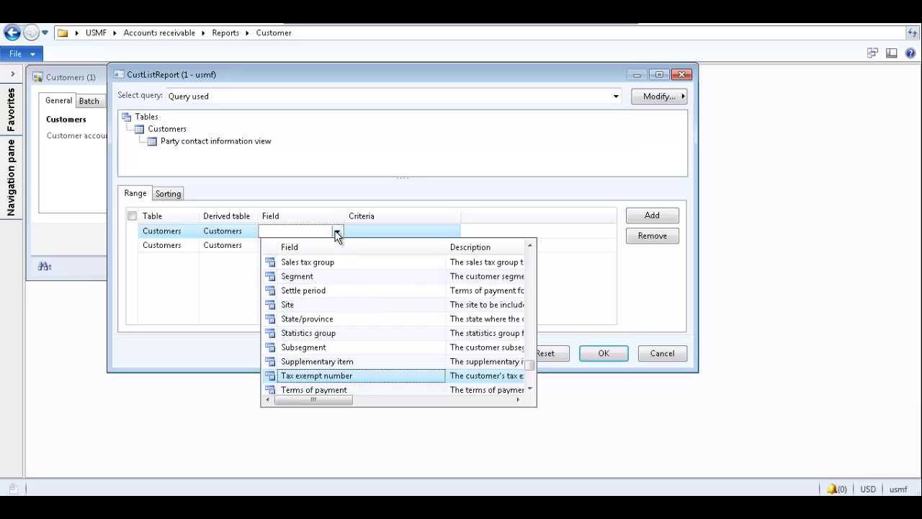
left_click(530, 389)
left_click(530, 388)
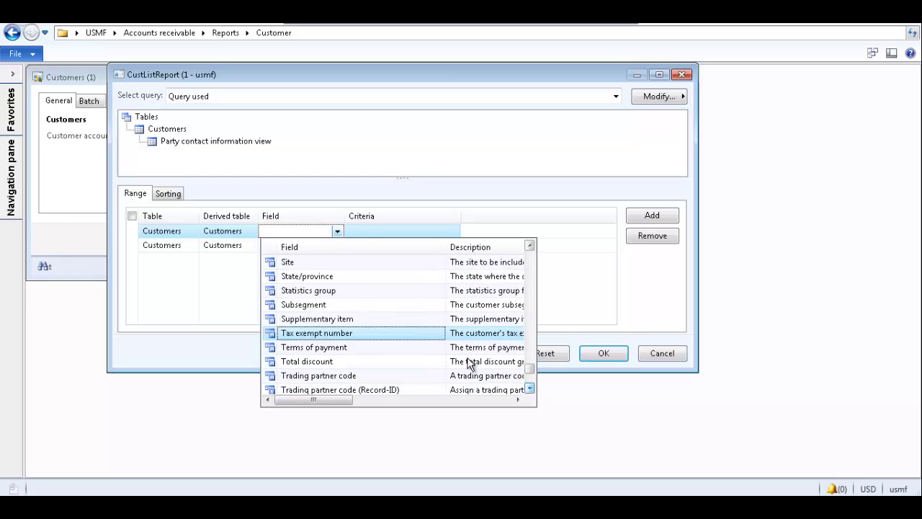
left_click(364, 344)
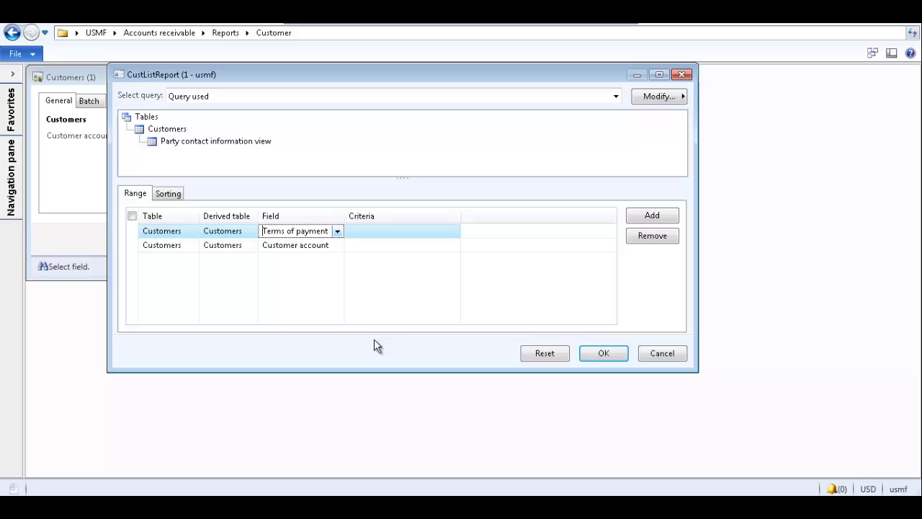
Step: Set the Terms of payment criteria to Net30 from the payment terms lookup
left_click(453, 231)
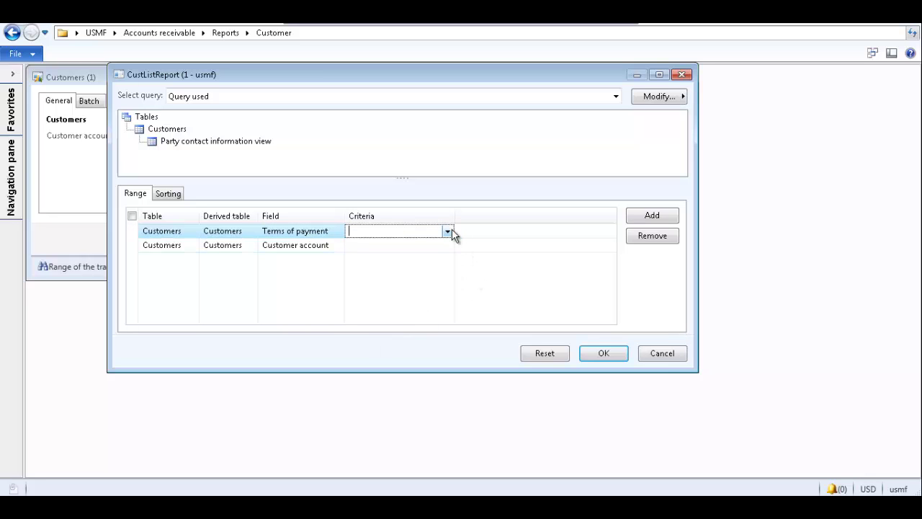
left_click(449, 232)
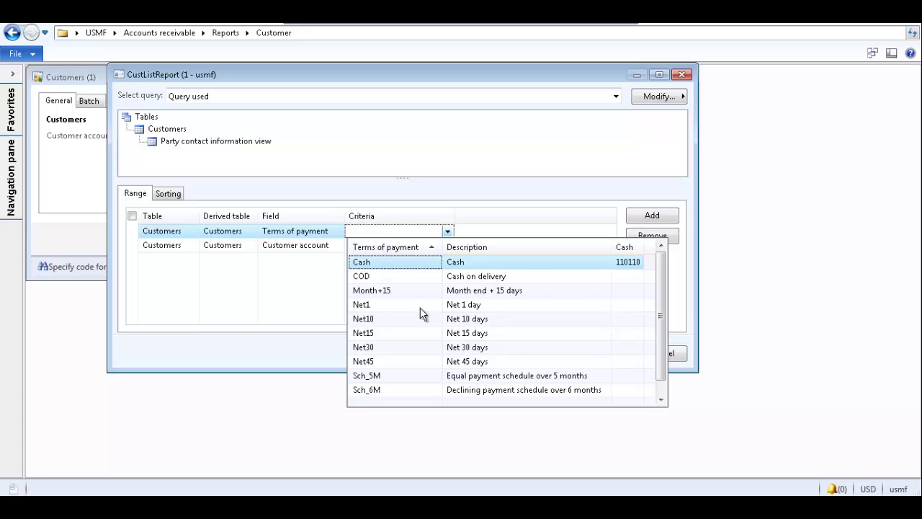
left_click(388, 346)
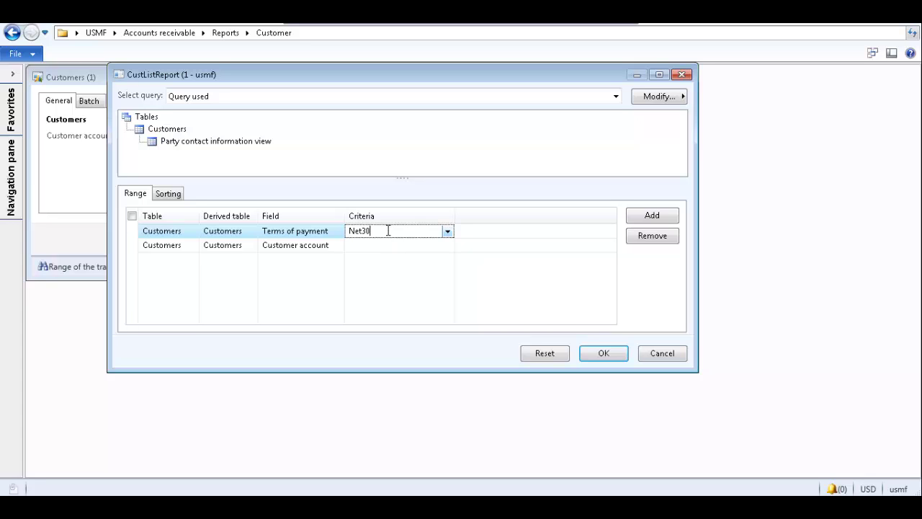
Step: Extend the Terms of payment criteria to Net30,Net45
type(",")
left_click(447, 230)
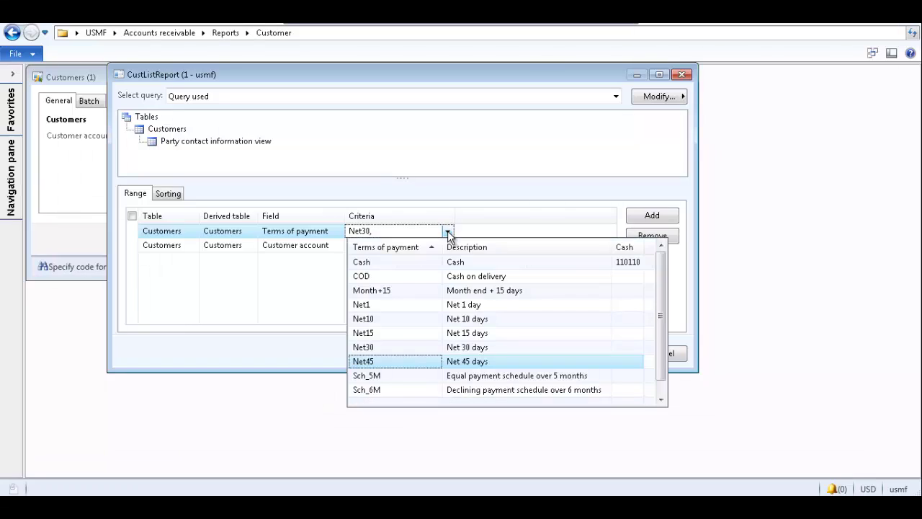
left_click(383, 361)
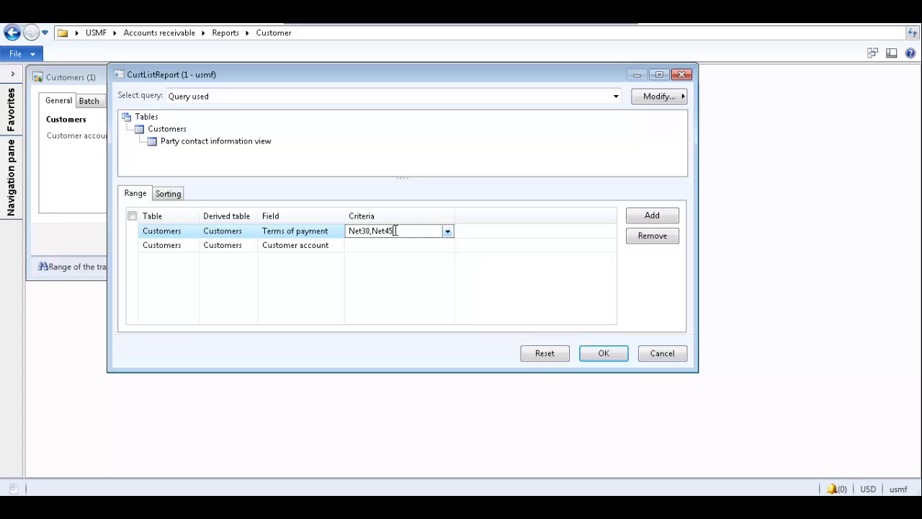
Step: Delete the Net30,Net45 criteria text and reopen the payment terms lookup
left_click_drag(396, 231, 330, 231)
key("Delete")
left_click(447, 232)
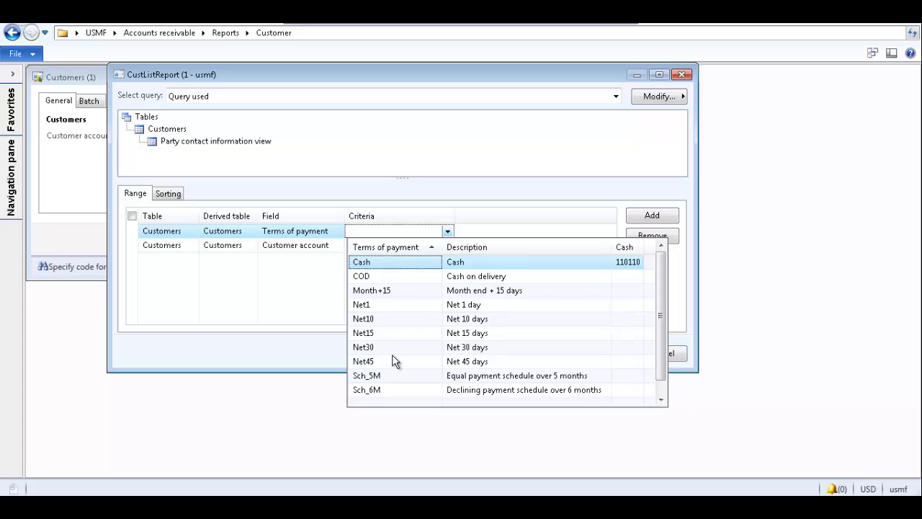
Step: Enter the Terms of payment range Net15..Net45 using the lookup for both ends
left_click(412, 333)
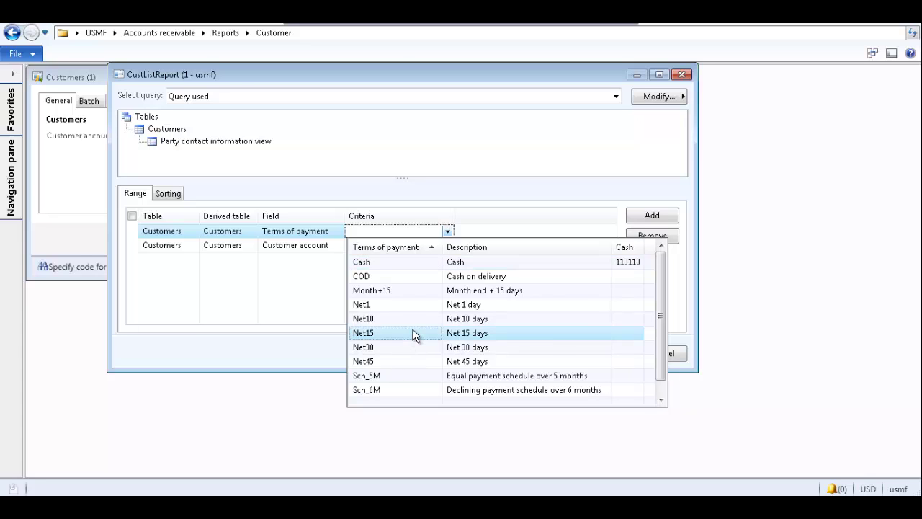
type("..Net30")
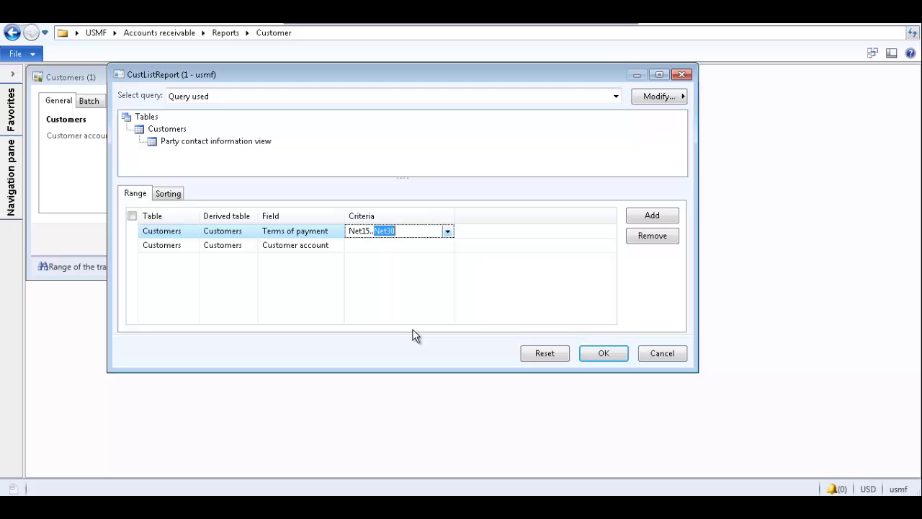
left_click(447, 231)
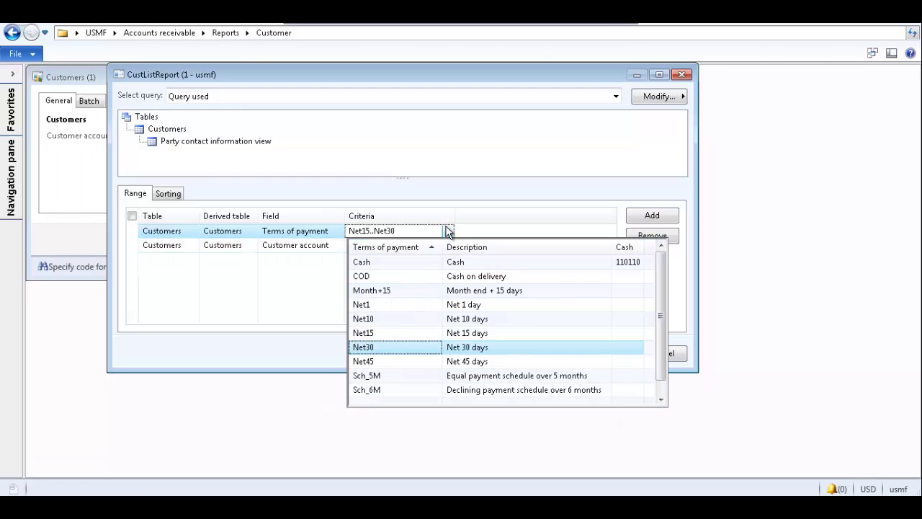
left_click(371, 361)
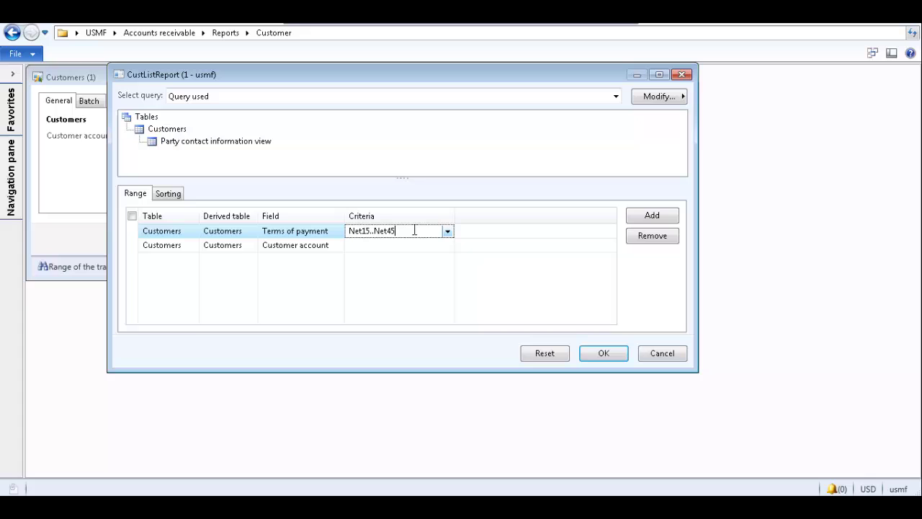
Step: Replace the range with the wildcard Net*, then erase it
left_click_drag(400, 230, 347, 231)
type("Net")
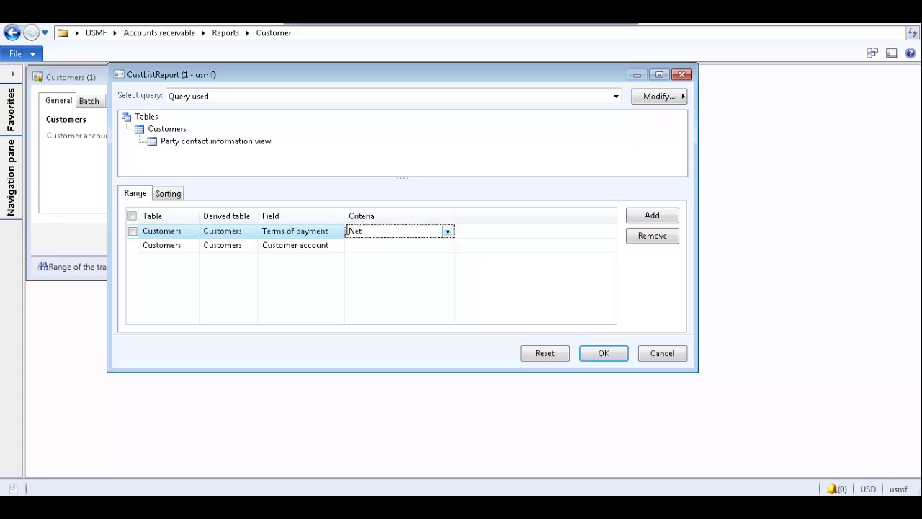
type("*")
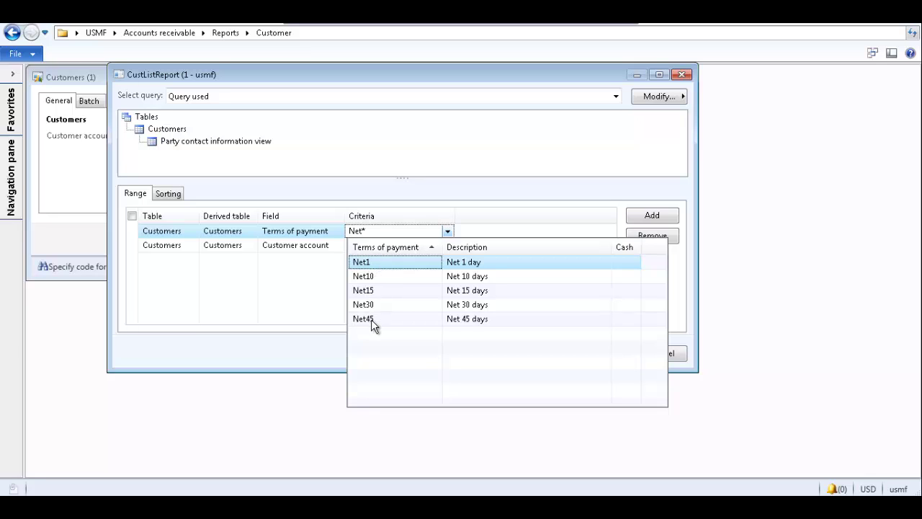
left_click(394, 230)
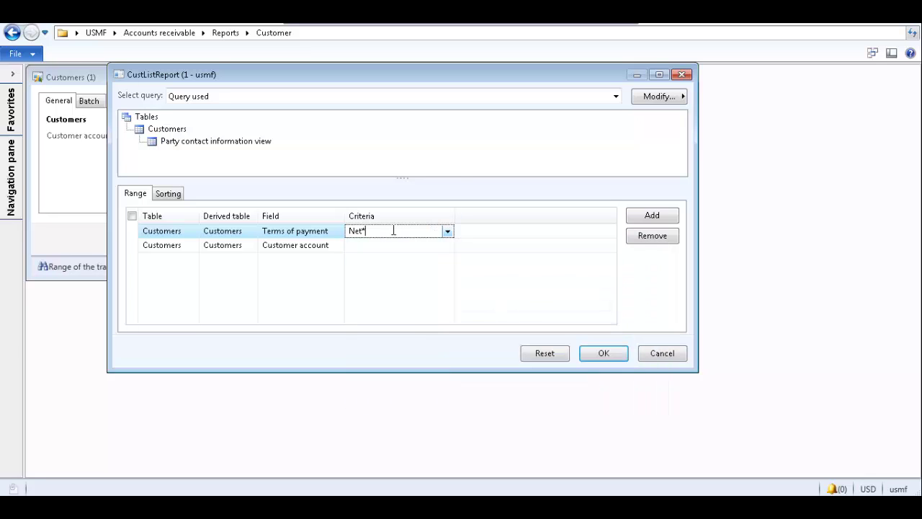
key("BackSpace")
key("BackSpace")
key("BackSpace")
key("BackSpace")
Step: Enter !Net10 as the Terms of payment criteria to exclude Net10 customers
type("!")
left_click(447, 231)
left_click(389, 318)
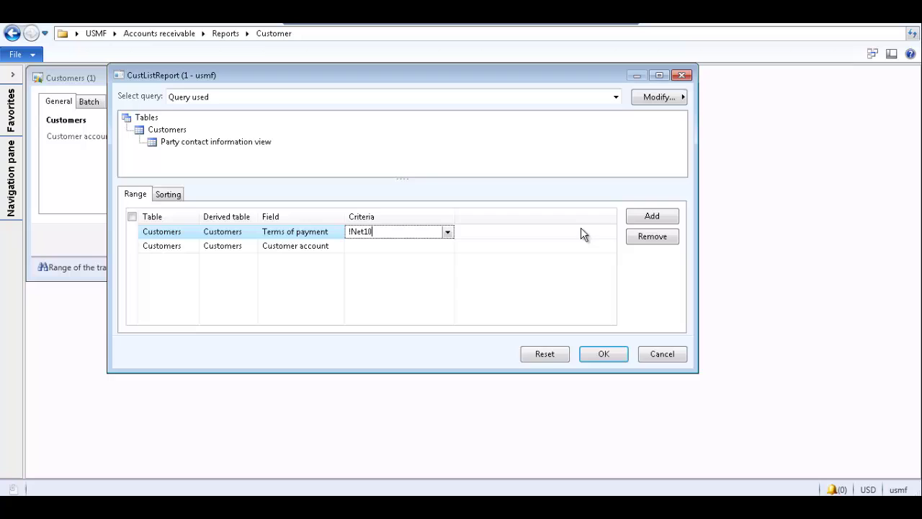
Step: Remove the Customer account range row from the query
left_click(334, 246)
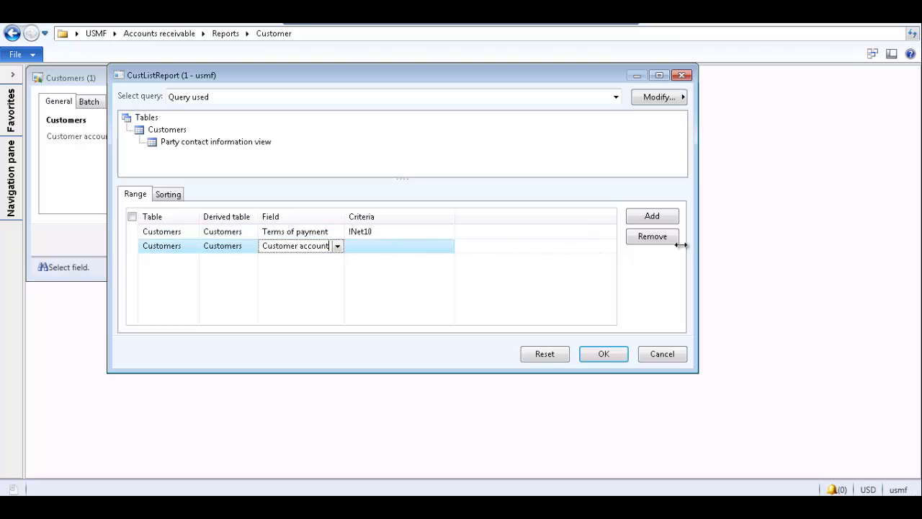
left_click(651, 237)
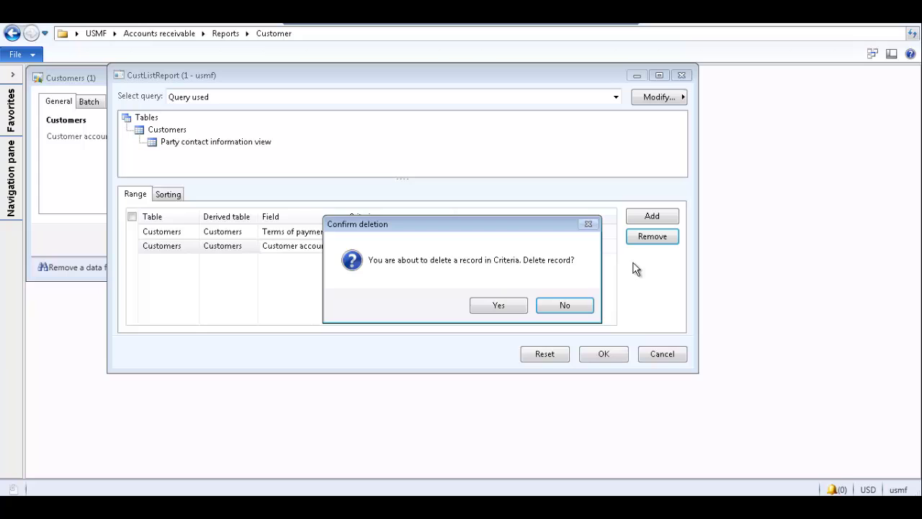
left_click(512, 307)
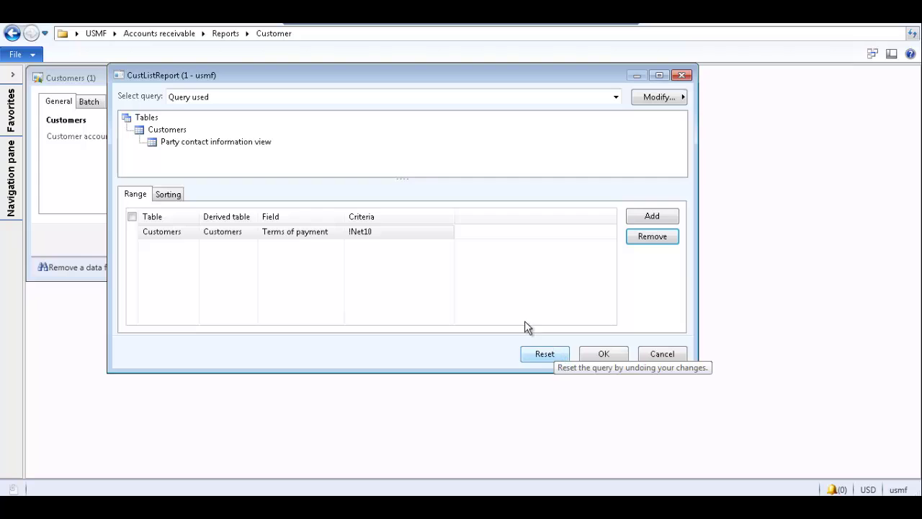
Step: Replace the !Net10 criteria with Net30
left_click(399, 234)
left_click_drag(397, 233, 329, 232)
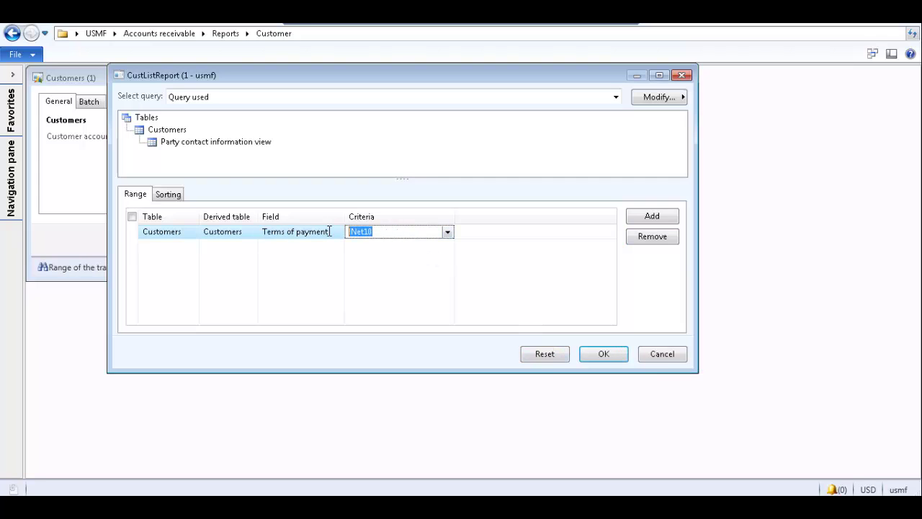
type("Net30")
Step: Accept the Terms of payment = Net30 query and run the Customers report to screen
left_click(590, 356)
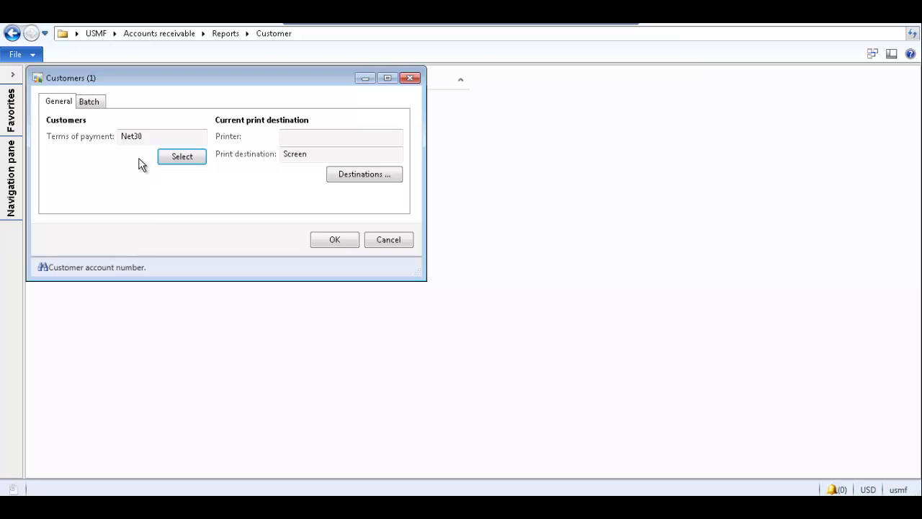
left_click(321, 242)
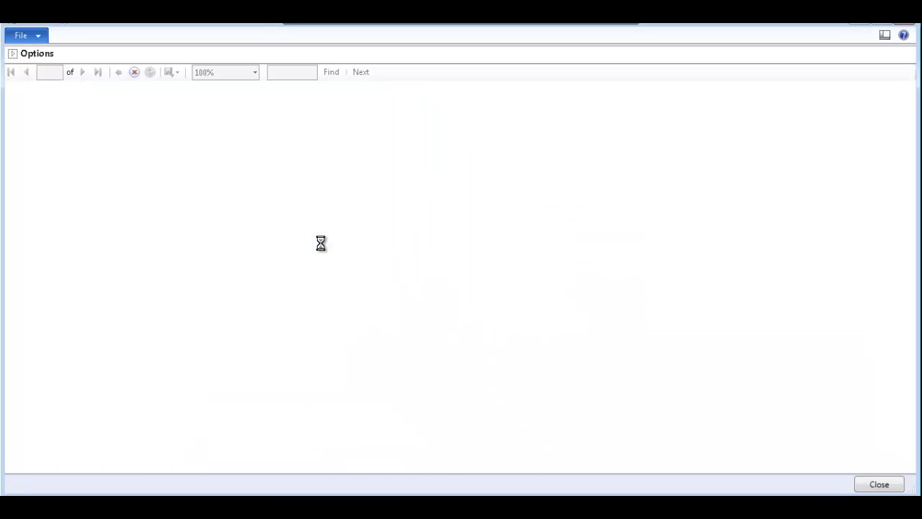